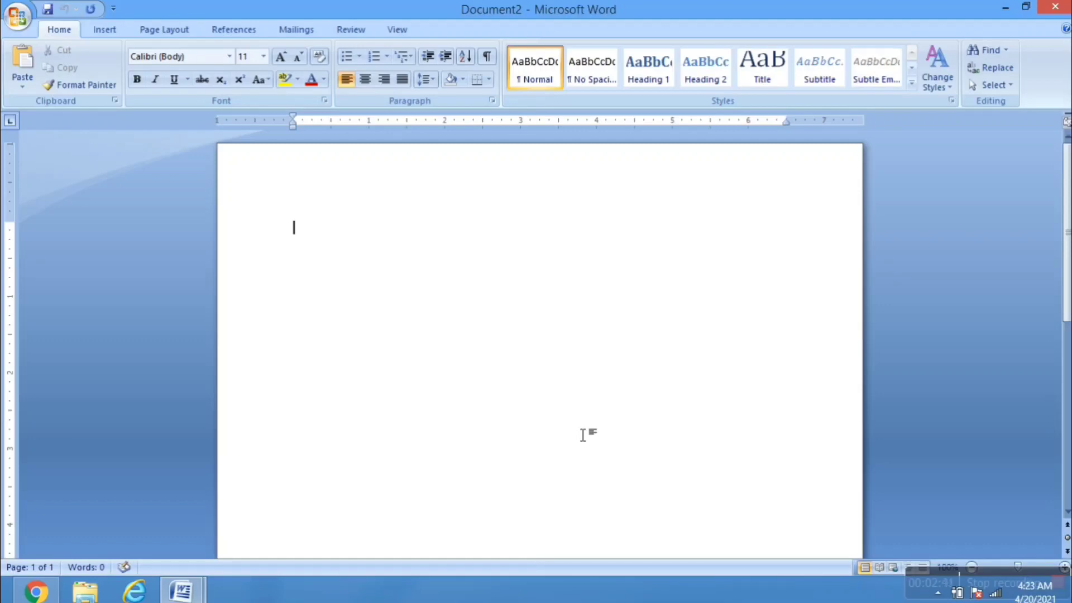
Set the font size to 26 and write "(A+B)2" as the first line in normal text.
{"action": "type", "text": "("}
{"action": "key", "text": "BackSpace"}
{"action": "left_click", "coordinate": [265, 56]}
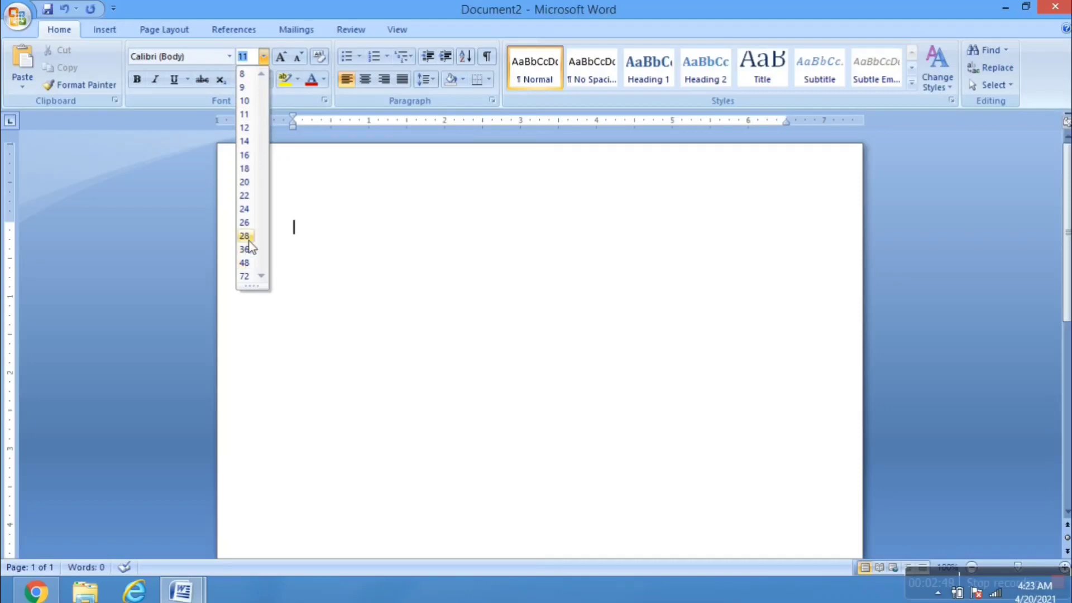
{"action": "left_click", "coordinate": [244, 223]}
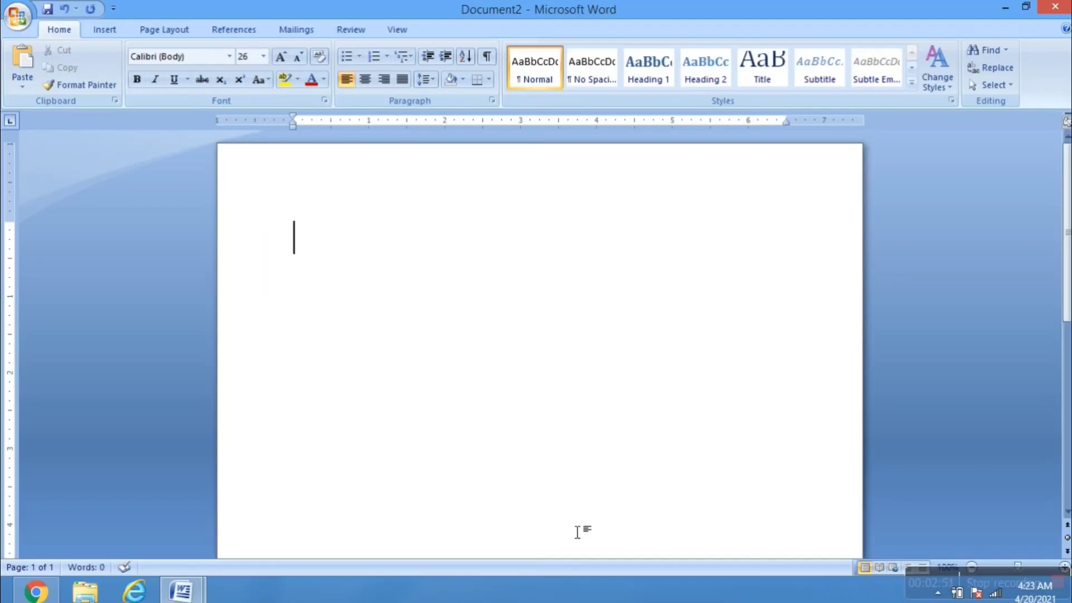
{"action": "type", "text": "(A+"}
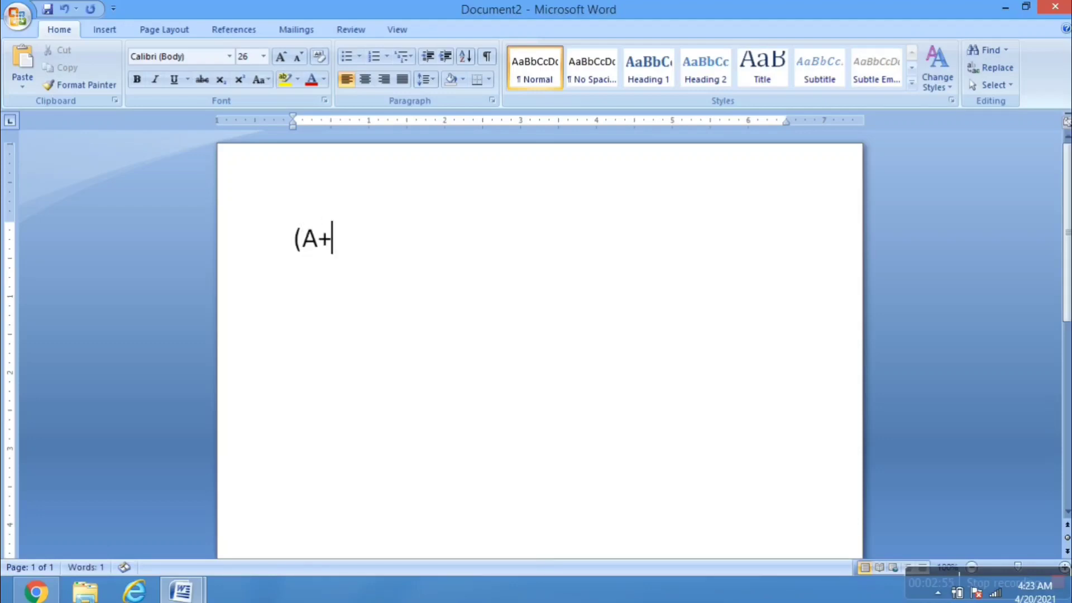
{"action": "type", "text": "B)2"}
{"action": "key", "text": "Return"}
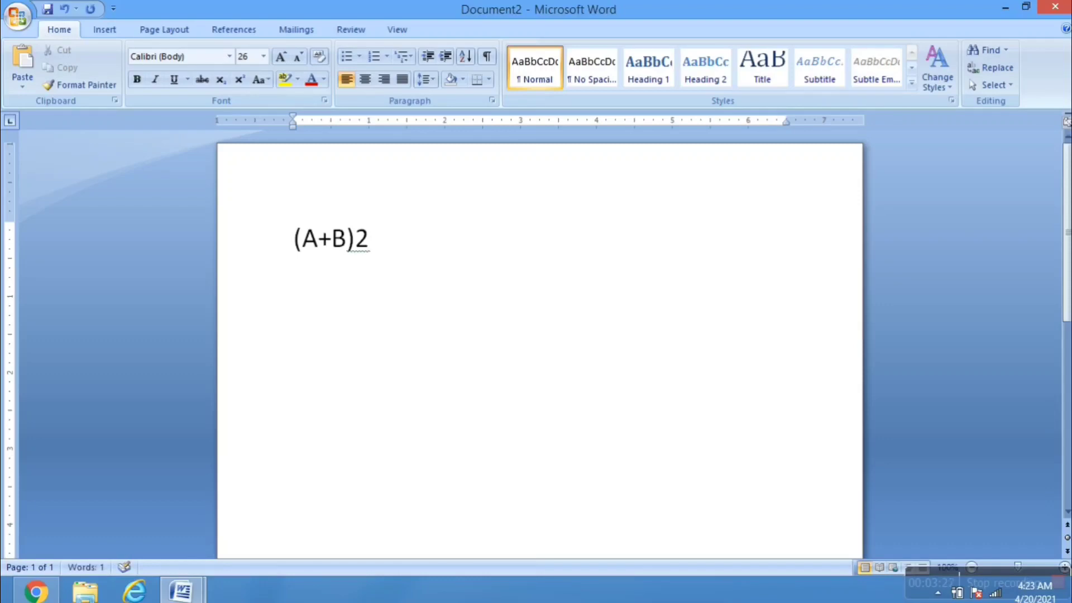
Write "(A+B)" on the second line followed by a superscript 2.
{"action": "type", "text": "(A+"}
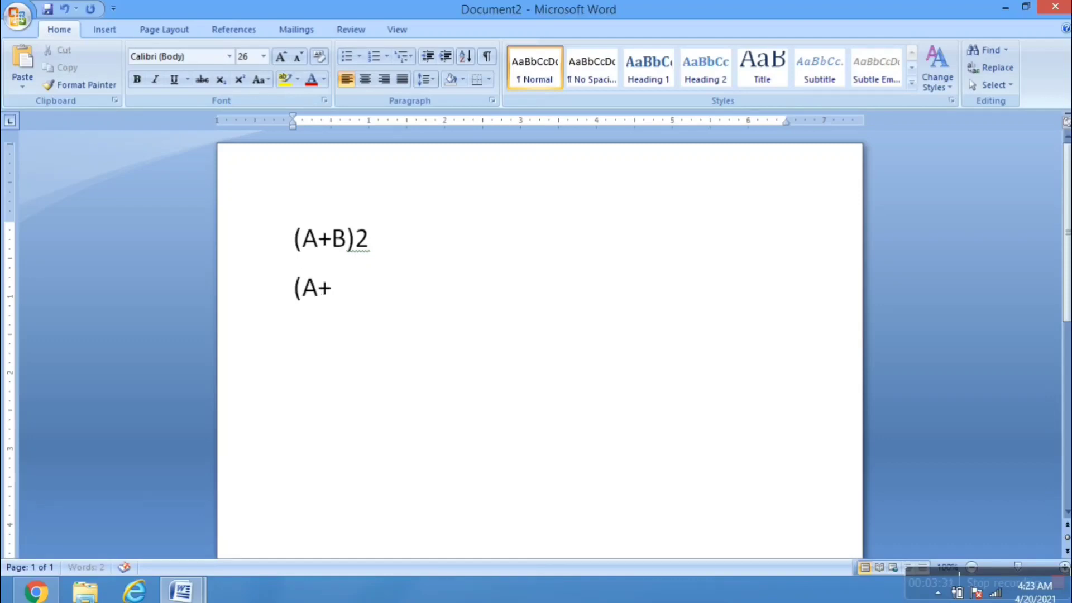
{"action": "type", "text": "B)"}
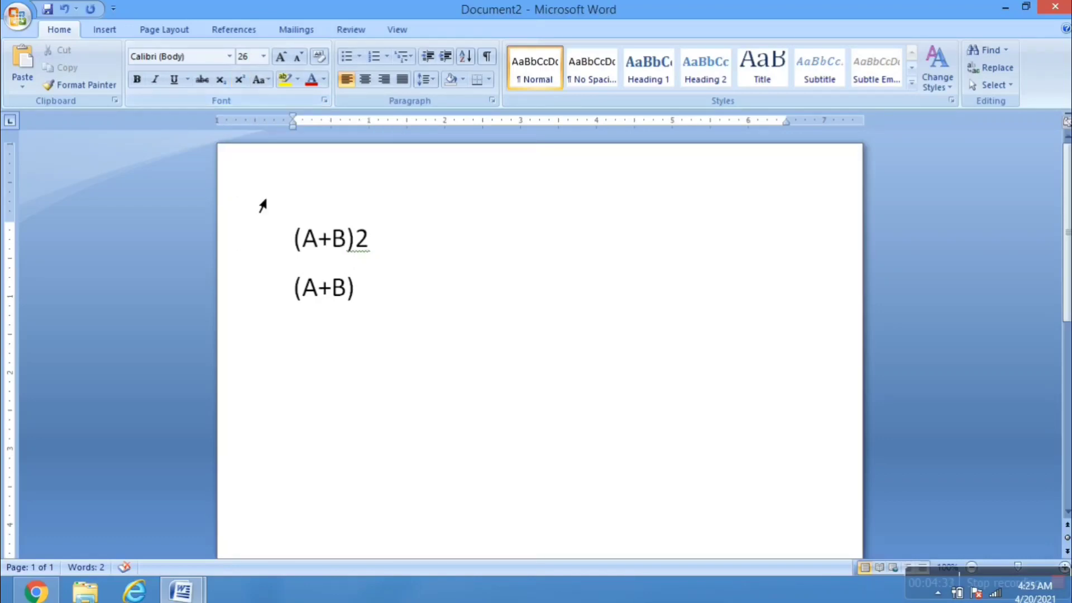
{"action": "left_click", "coordinate": [238, 82]}
{"action": "type", "text": "2NBV"}
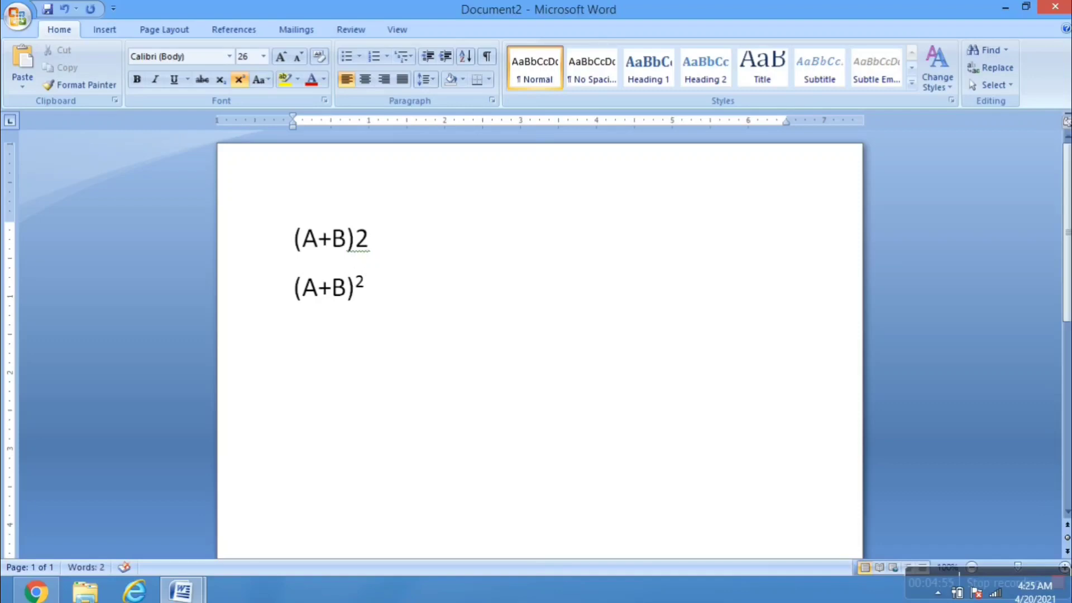
{"action": "type", "text": "NVNVJ MBJHG"}
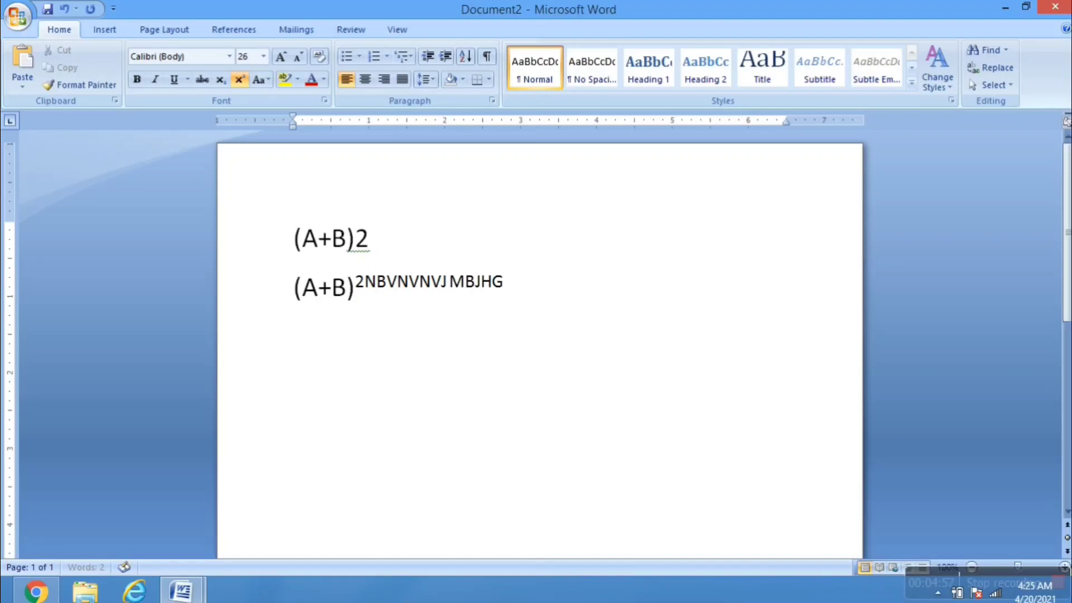
{"action": "type", "text": " MNBJG"}
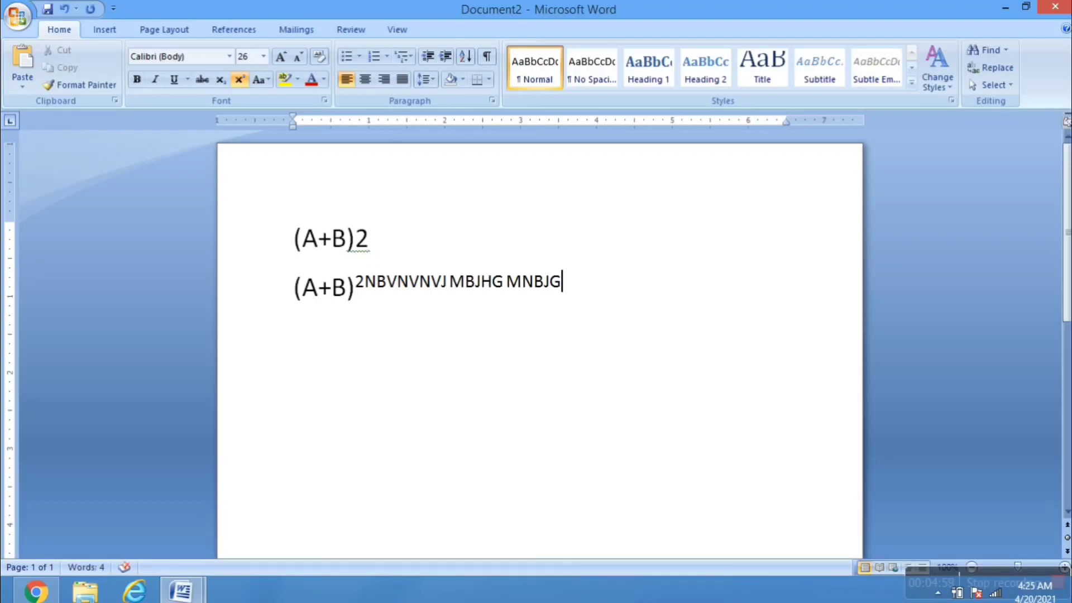
{"action": "key", "text": "BackSpace"}
{"action": "key", "text": "BackSpace"}
{"action": "key", "text": "BackSpace"}
{"action": "key", "text": "BackSpace"}
{"action": "key", "text": "BackSpace"}
{"action": "key", "text": "BackSpace"}
{"action": "key", "text": "BackSpace"}
{"action": "key", "text": "BackSpace"}
{"action": "key", "text": "BackSpace"}
{"action": "key", "text": "BackSpace"}
{"action": "key", "text": "BackSpace"}
{"action": "key", "text": "BackSpace"}
{"action": "key", "text": "BackSpace"}
{"action": "key", "text": "BackSpace"}
{"action": "key", "text": "BackSpace"}
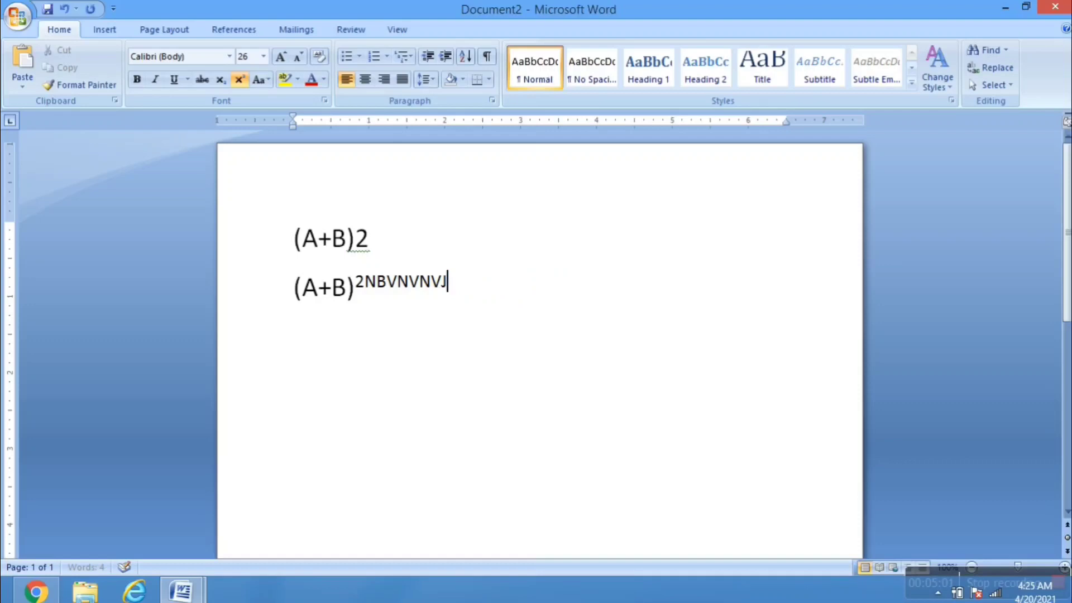
{"action": "key", "text": "BackSpace"}
{"action": "key", "text": "BackSpace"}
{"action": "key", "text": "BackSpace"}
{"action": "key", "text": "BackSpace"}
{"action": "key", "text": "BackSpace"}
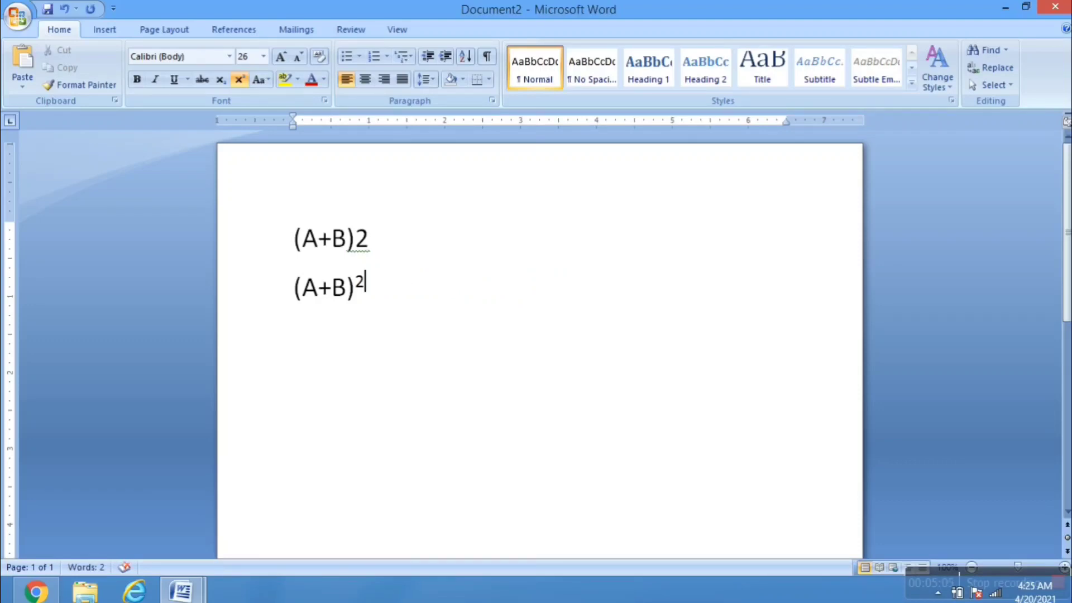
Extend the second line with "= A" in normal text and a superscript 2 after the A.
{"action": "left_click", "coordinate": [243, 82]}
{"action": "type", "text": "="}
{"action": "key", "text": "Left"}
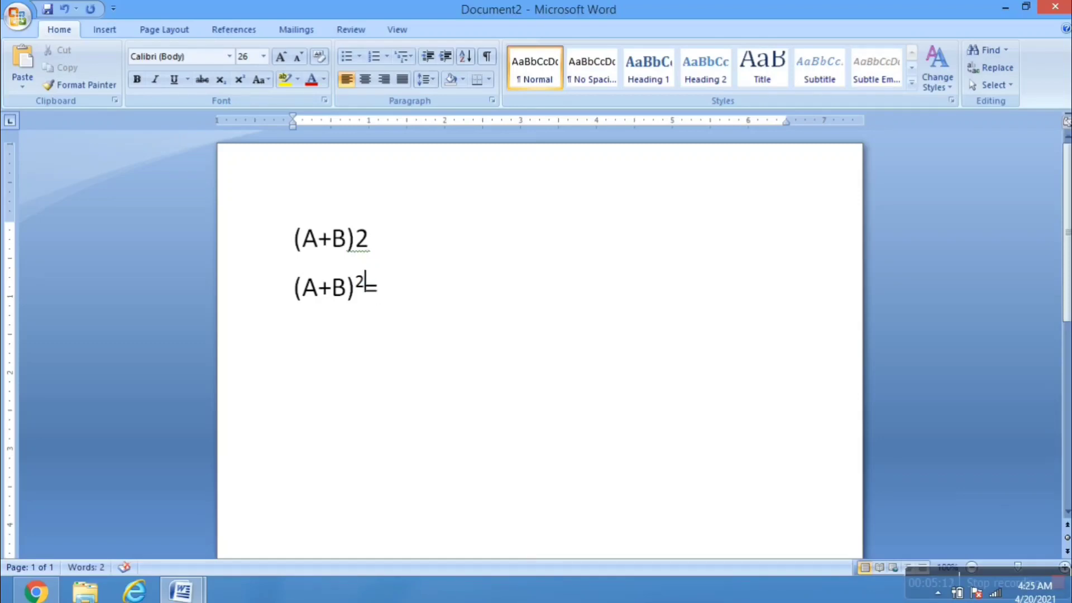
{"action": "key", "text": "Right"}
{"action": "type", "text": "A"}
{"action": "left_click", "coordinate": [246, 78]}
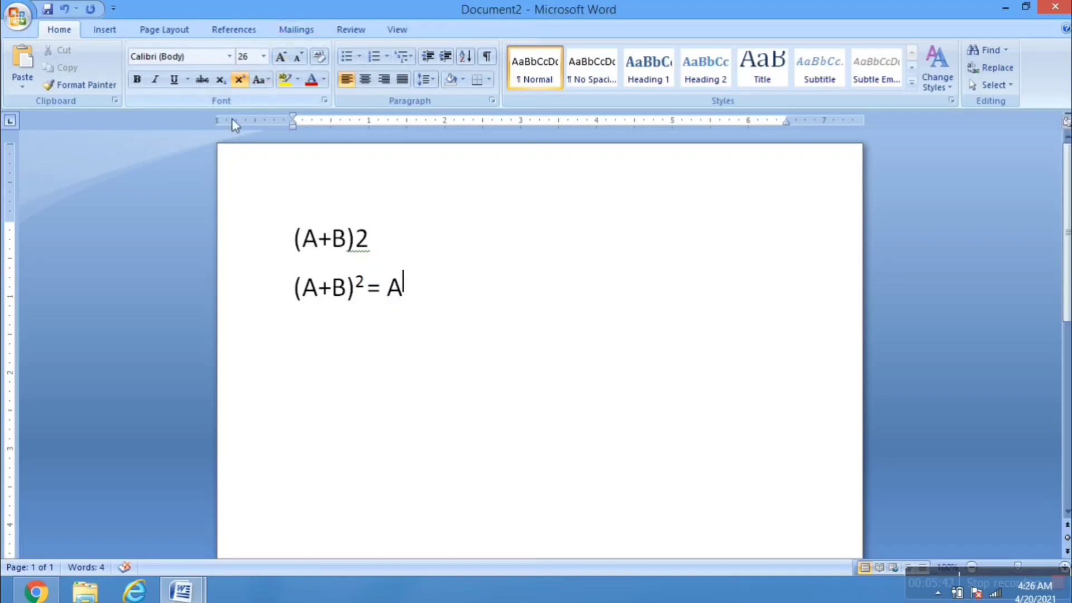
{"action": "type", "text": "2"}
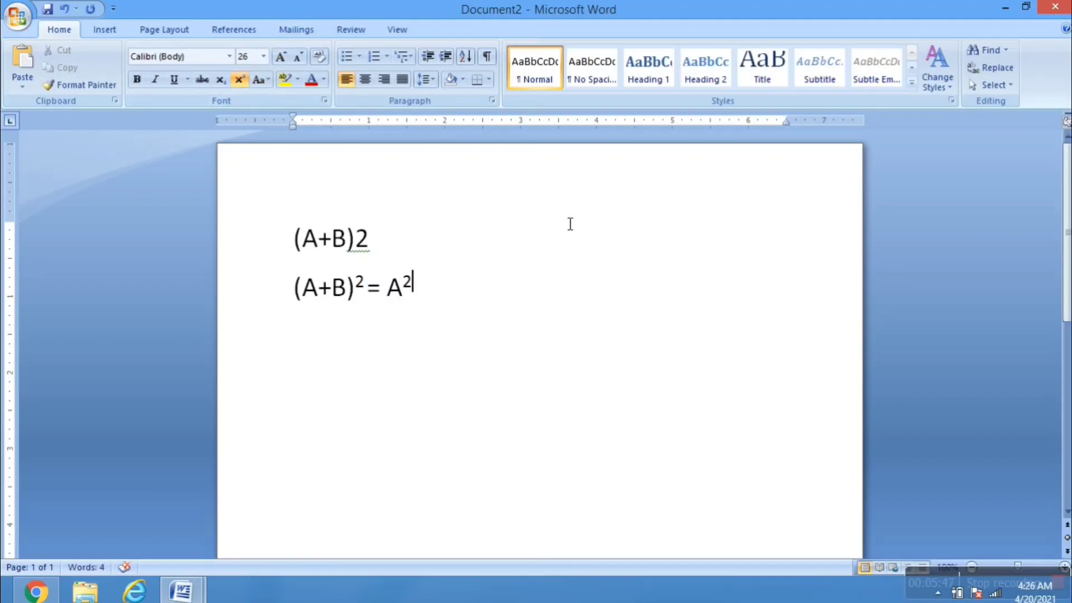
Complete the formula with "+B", a superscript 2, and "+2AB" in normal text.
{"action": "type", "text": "+"}
{"action": "key", "text": "BackSpace"}
{"action": "left_click", "coordinate": [239, 80]}
{"action": "type", "text": "+B"}
{"action": "left_click", "coordinate": [239, 79]}
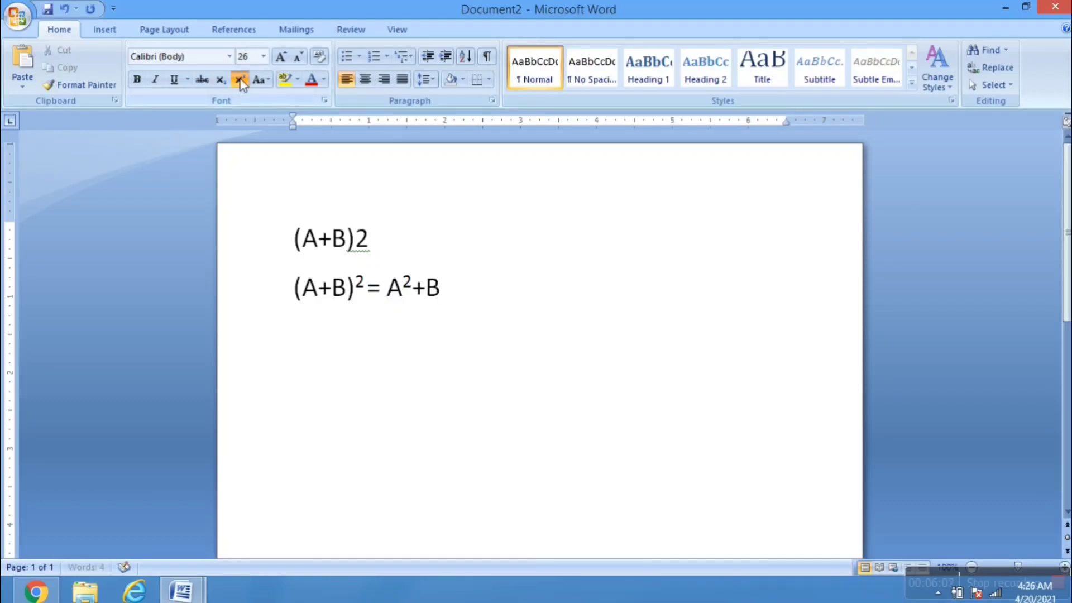
{"action": "type", "text": "2"}
{"action": "left_click", "coordinate": [240, 86]}
{"action": "type", "text": "+A"}
{"action": "key", "text": "BackSpace"}
{"action": "type", "text": "2AB"}
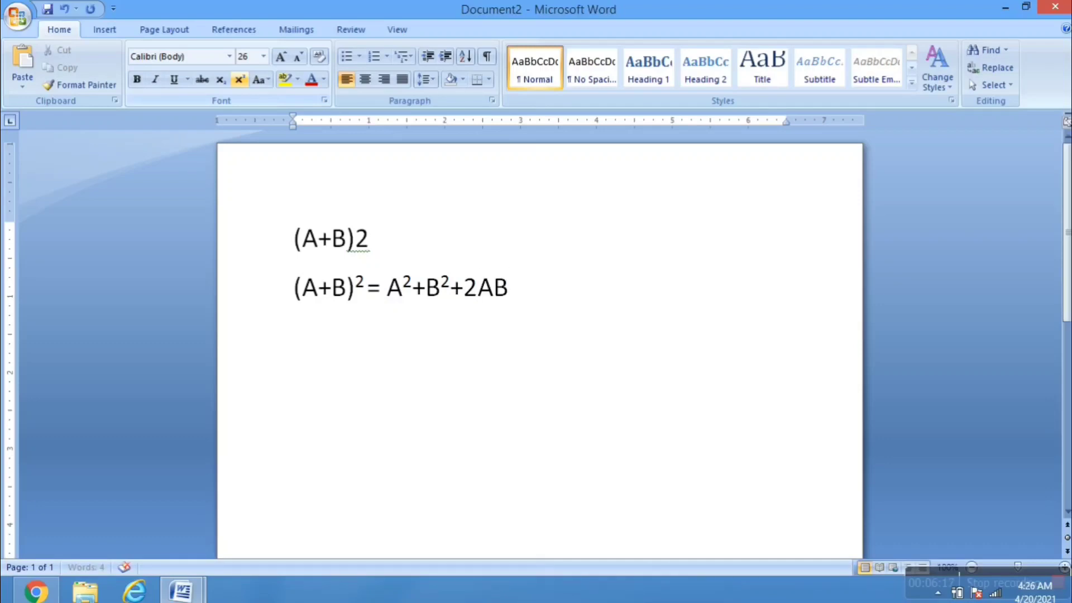
Write the superscript shortcut "CTRL+SHIFT++" on a new line below the formula.
{"action": "key", "text": "Return"}
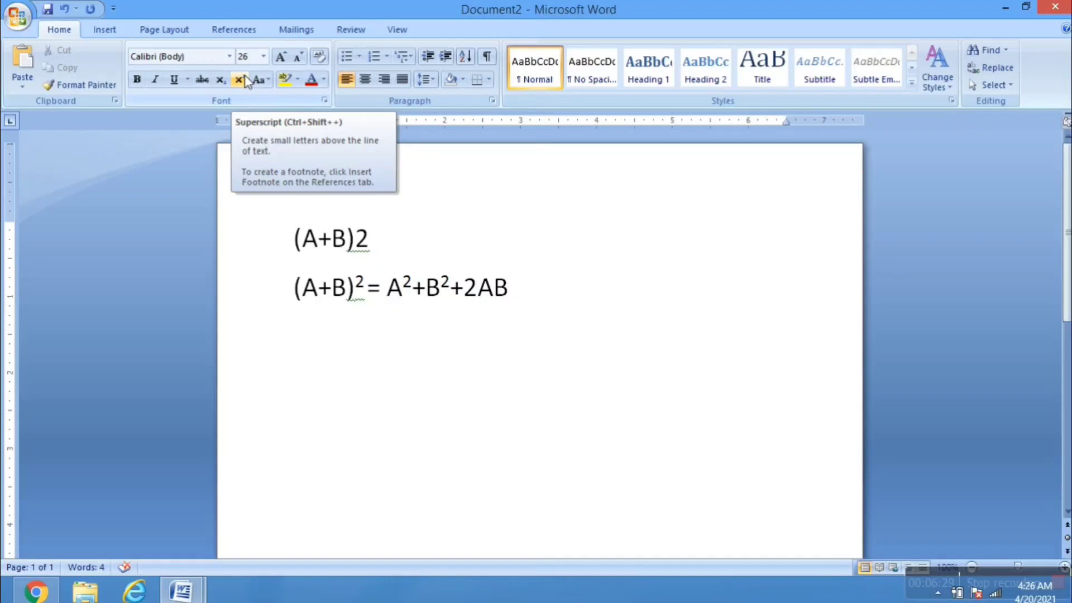
{"action": "type", "text": "CTRL"}
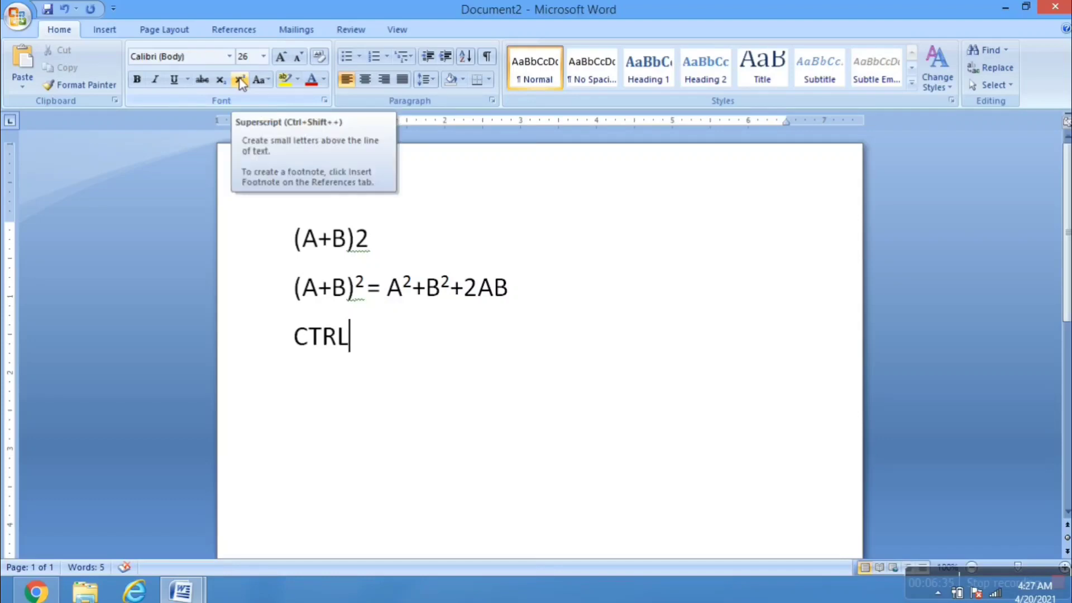
{"action": "type", "text": "+SH"}
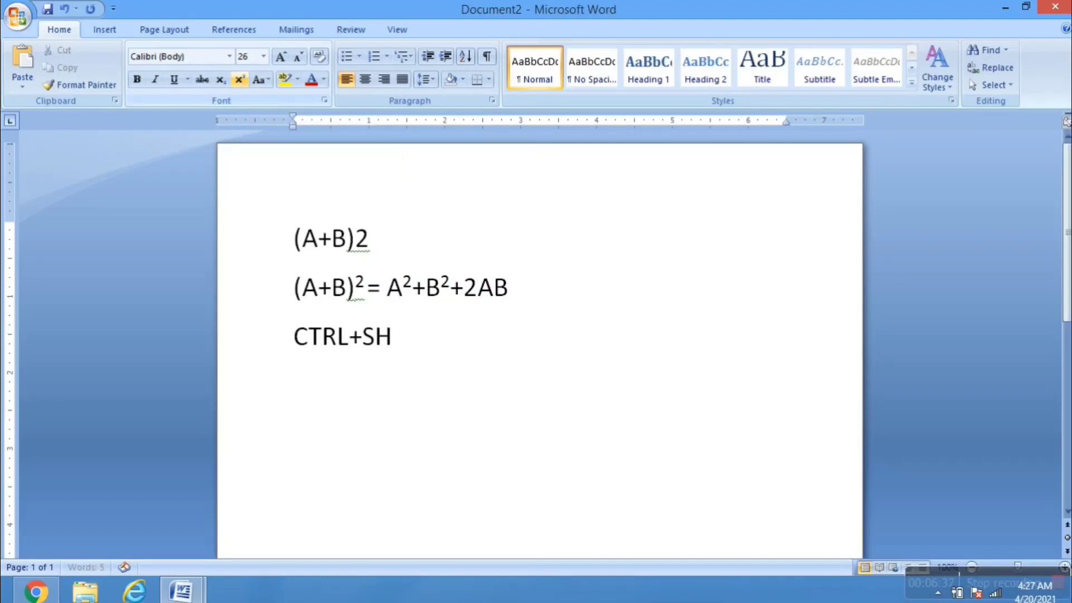
{"action": "type", "text": "IFT++"}
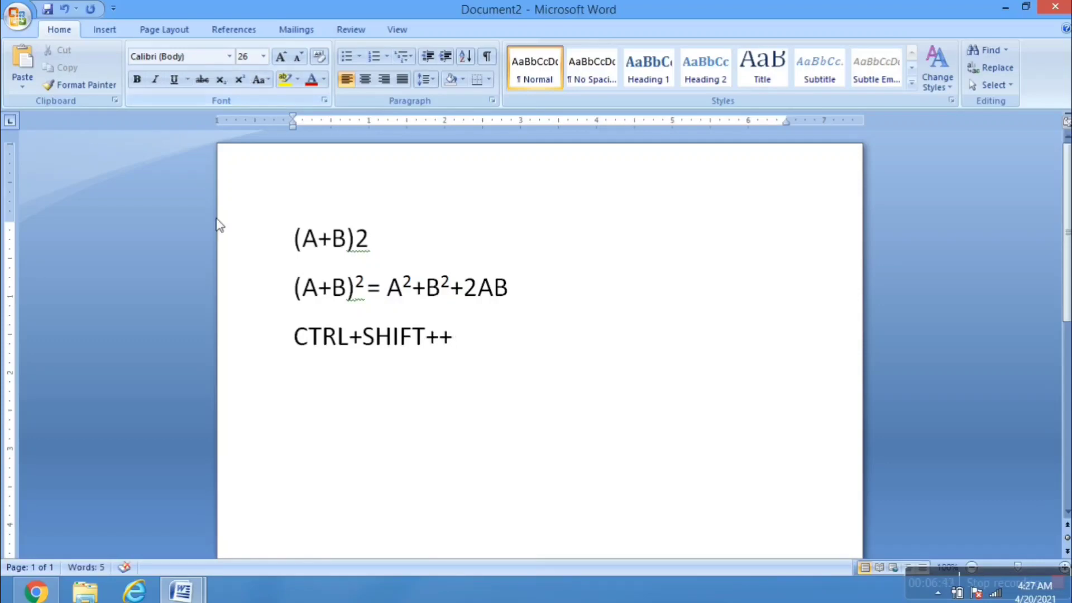
Replace the joining plus signs in the shortcut line with spaces so it reads "CTRL SHIFT +", and select the line.
{"action": "left_click", "coordinate": [360, 337]}
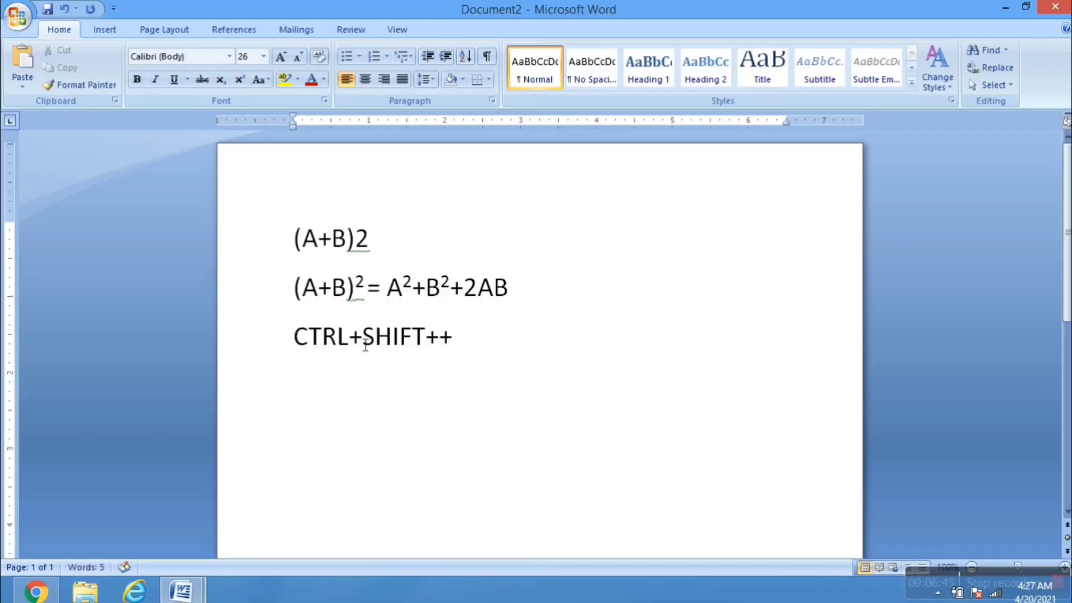
{"action": "key", "text": "BackSpace"}
{"action": "left_click", "coordinate": [453, 346]}
{"action": "key", "text": "Tab"}
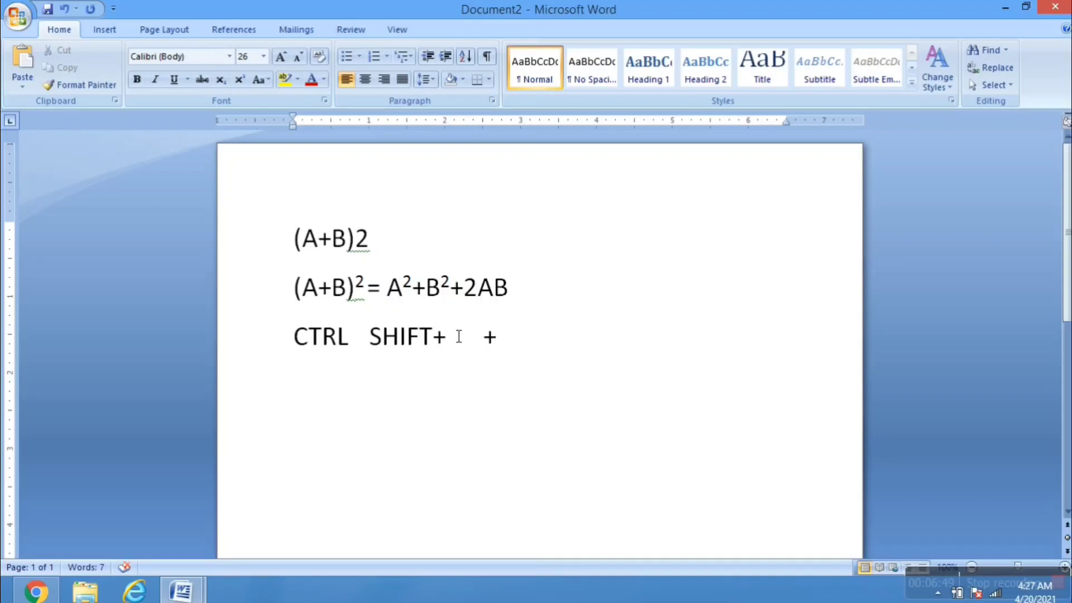
{"action": "left_click", "coordinate": [450, 350]}
{"action": "key", "text": "BackSpace"}
{"action": "left_click", "coordinate": [474, 350]}
{"action": "left_click_drag", "start_coordinate": [475, 349], "coordinate": [299, 344]}
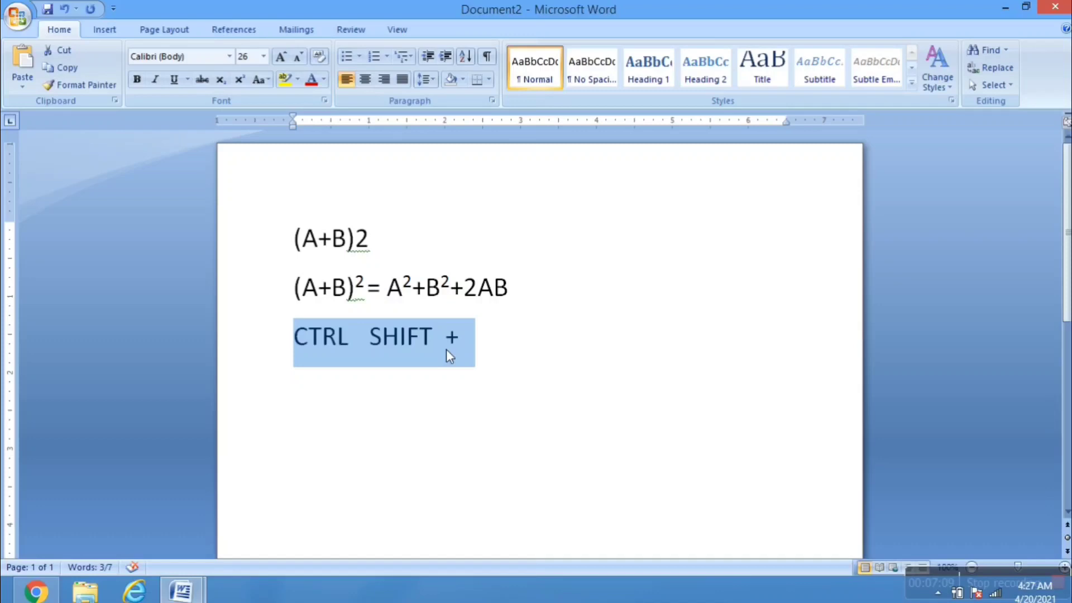
Leave a blank line below the shortcut note and write "H2O" in normal text.
{"action": "left_click", "coordinate": [488, 352]}
{"action": "key", "text": "Return"}
{"action": "key", "text": "Return"}
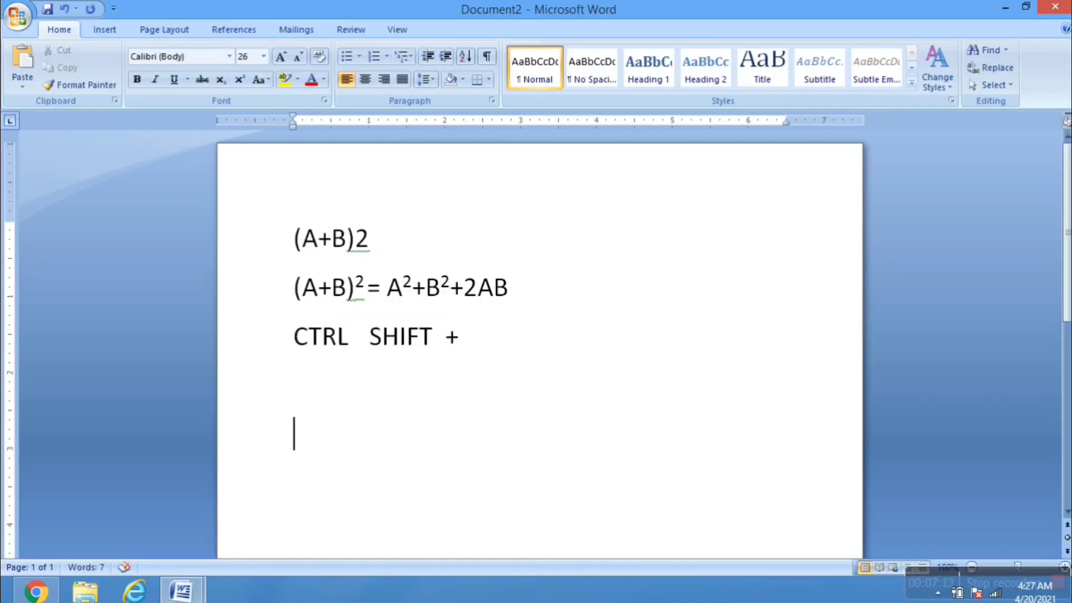
{"action": "key", "text": "F12"}
{"action": "type", "text": "H2O"}
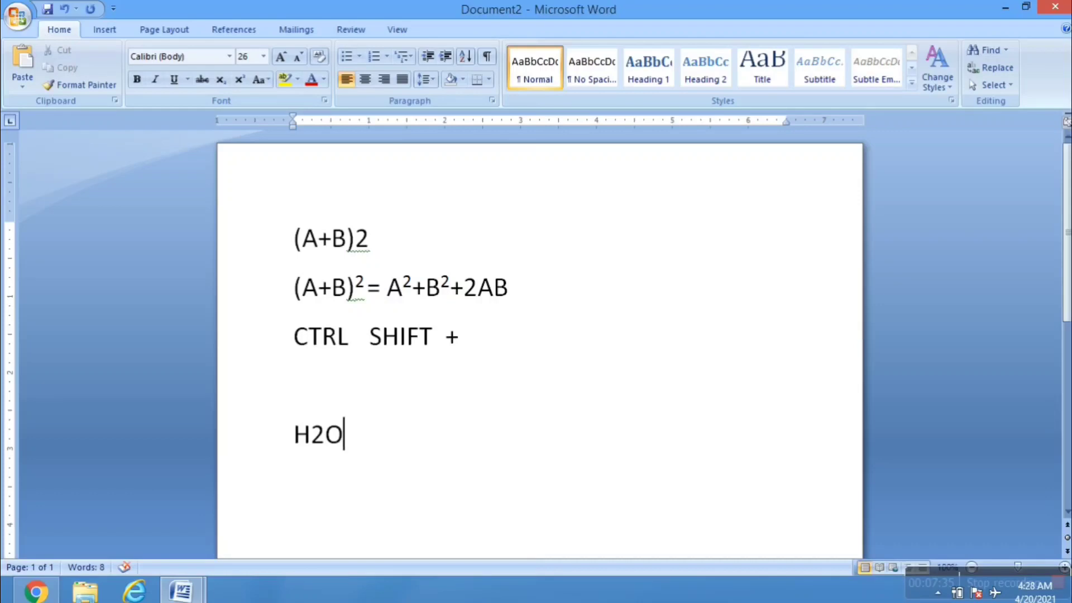
Rewrite the H2O formula with the 2 as a subscript and the O in normal text.
{"action": "key", "text": "Left"}
{"action": "key", "text": "BackSpace"}
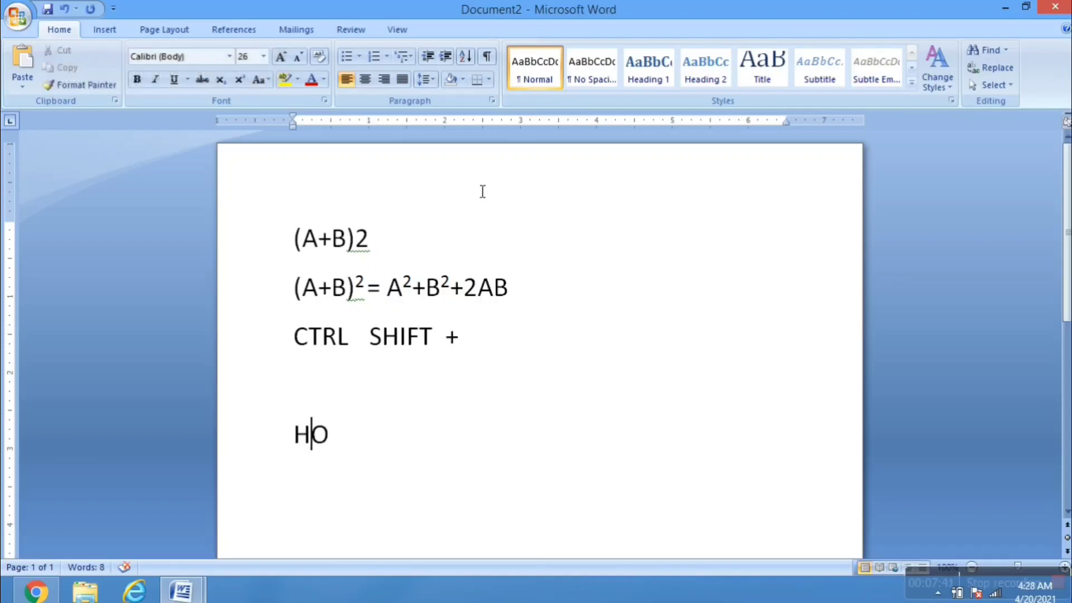
{"action": "left_click", "coordinate": [223, 83]}
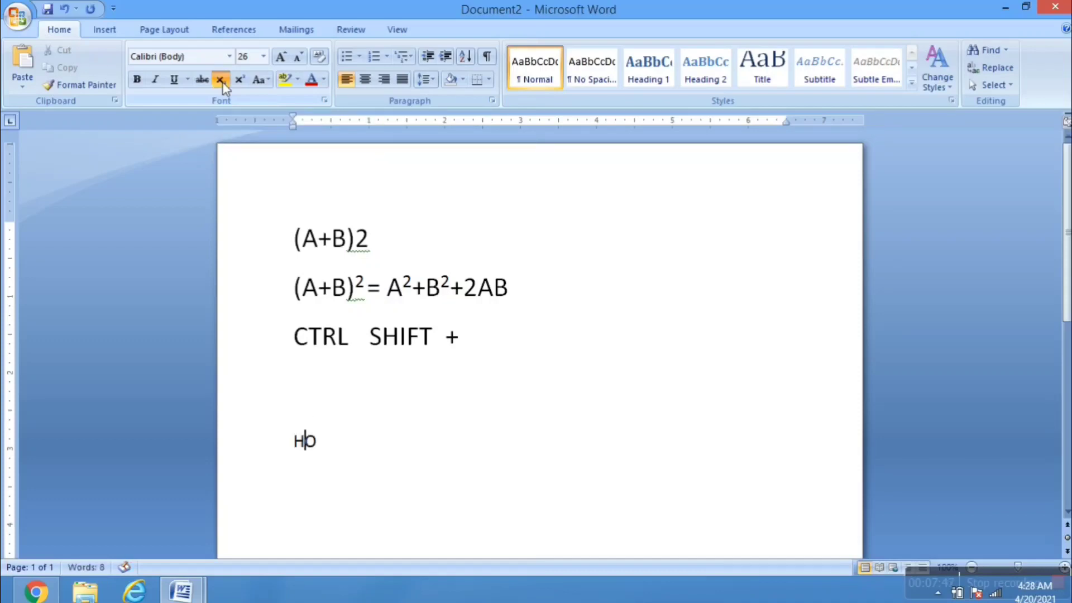
{"action": "key", "text": "ctrl+z"}
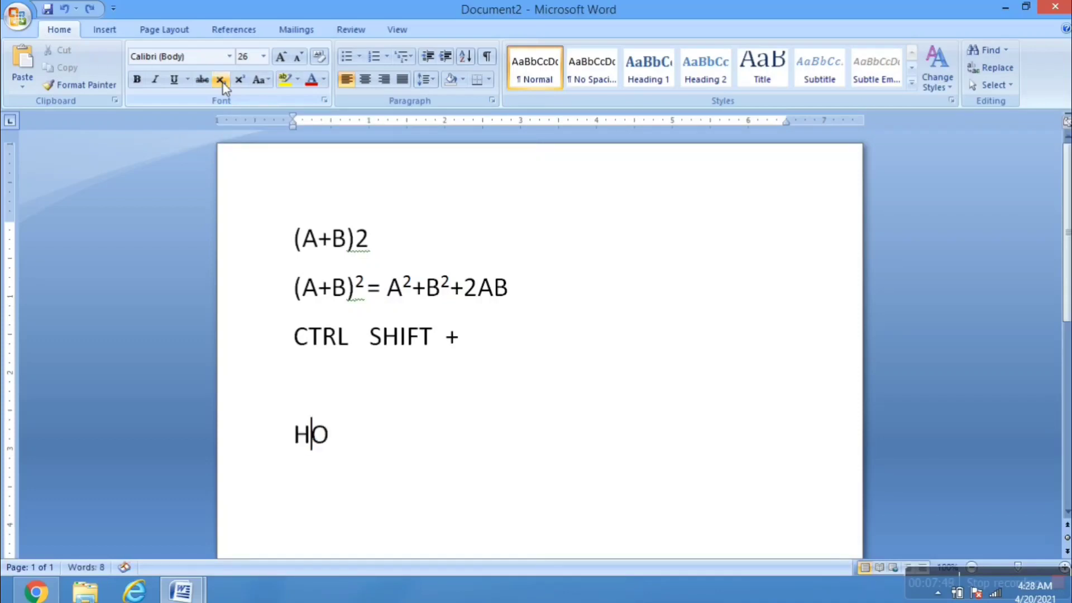
{"action": "key", "text": "Right"}
{"action": "key", "text": "BackSpace"}
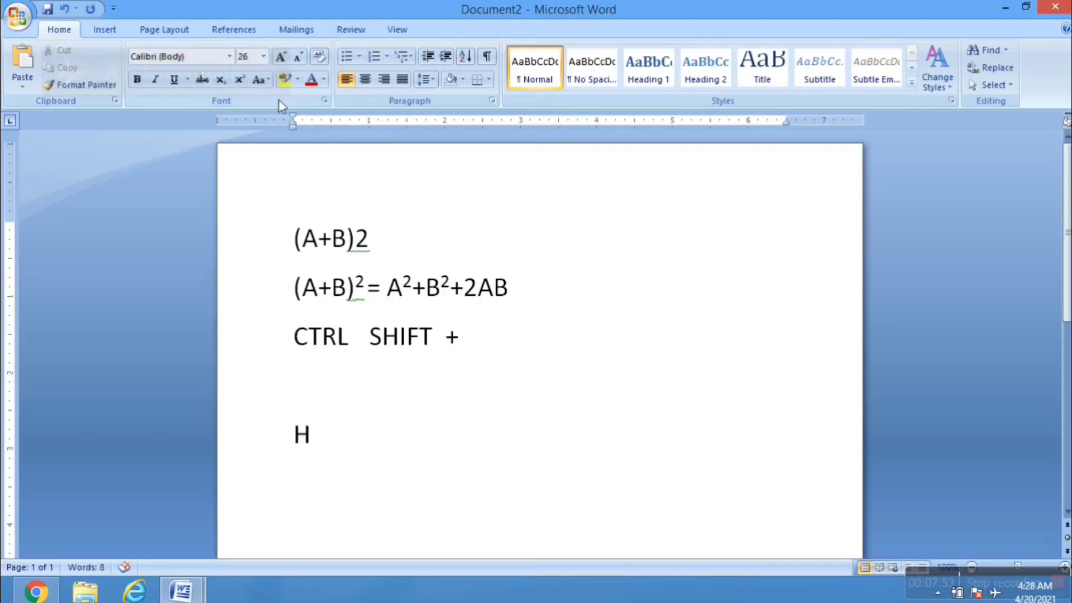
{"action": "left_click", "coordinate": [223, 80]}
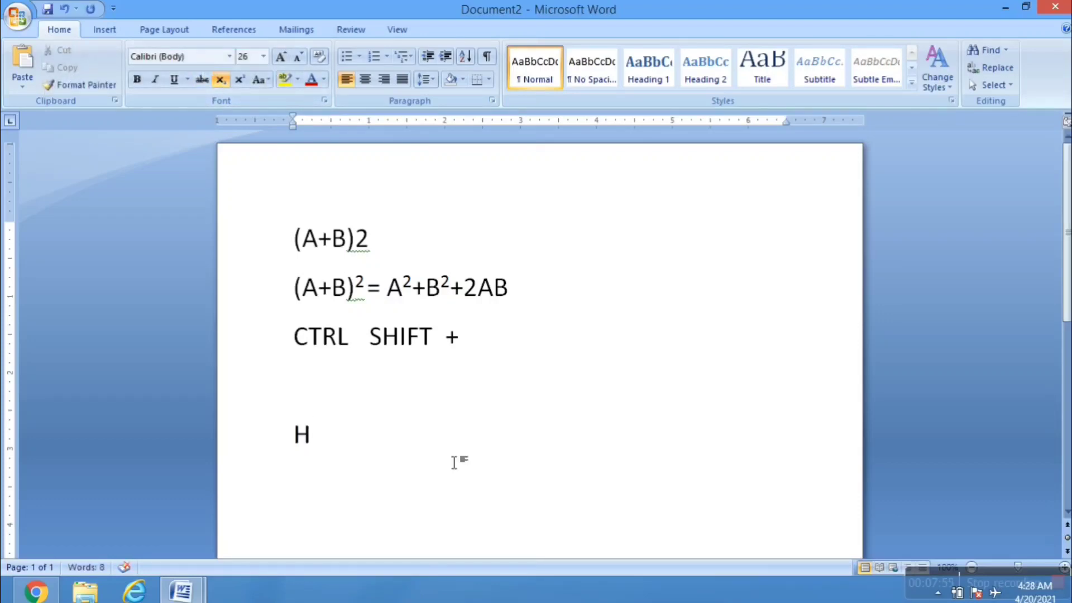
{"action": "type", "text": "2"}
{"action": "left_click", "coordinate": [226, 85]}
{"action": "type", "text": "O"}
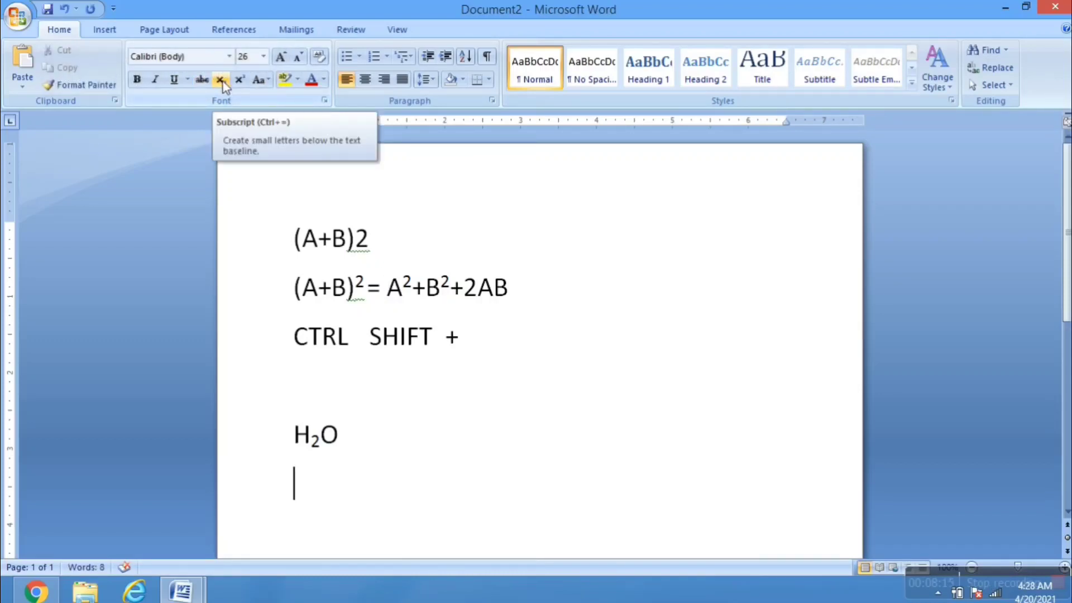
Write the subscript shortcut note "CLRL =" on the line below the water formula.
{"action": "type", "text": "CLRL"}
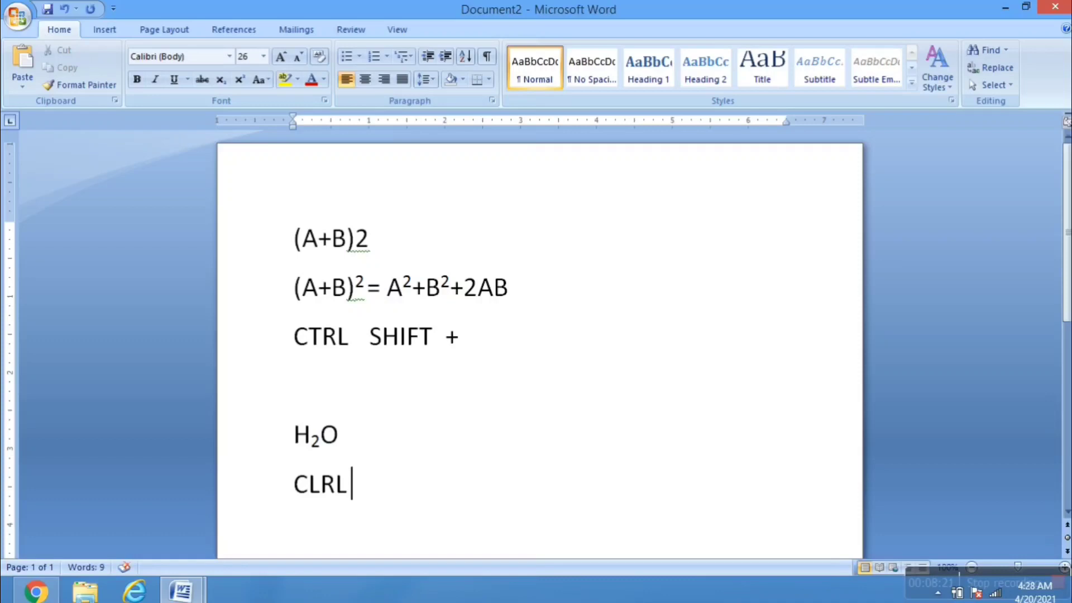
{"action": "type", "text": " ="}
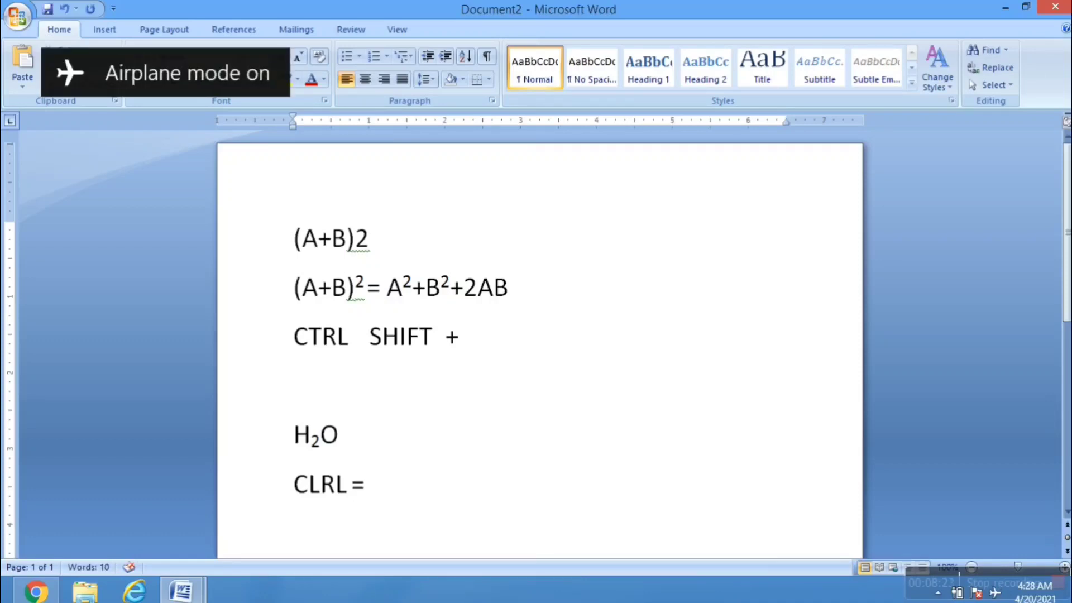
Turn off Airplane mode in the Windows network settings and return to the document.
{"action": "left_click", "coordinate": [995, 594]}
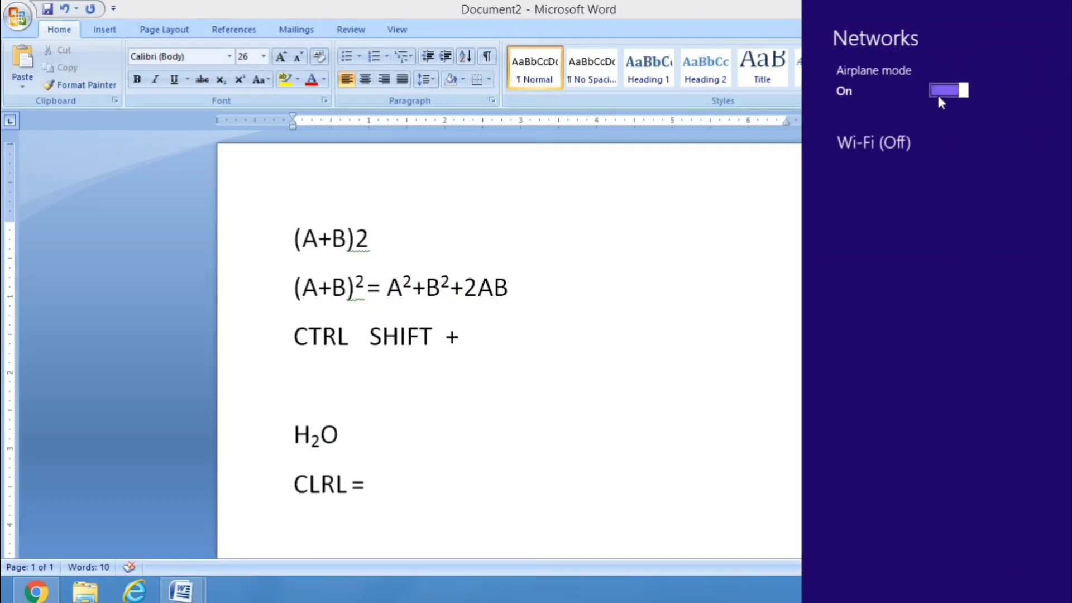
{"action": "left_click", "coordinate": [940, 98]}
{"action": "left_click", "coordinate": [687, 338]}
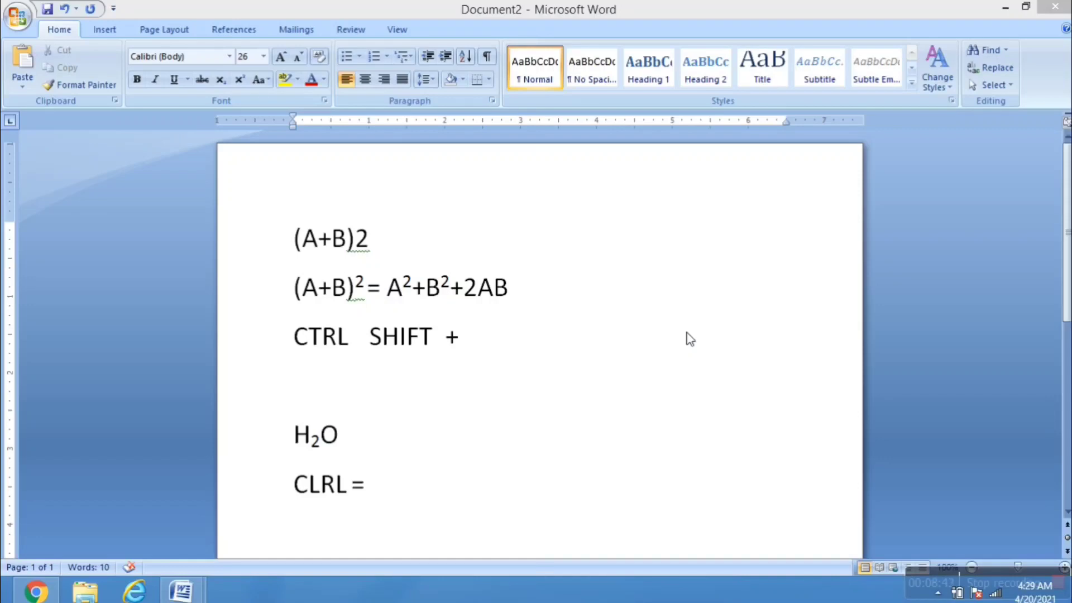
Examine the Superscript and Subscript effects in the Font dialog, and close it with the settings unchanged.
{"action": "left_click", "coordinate": [326, 101]}
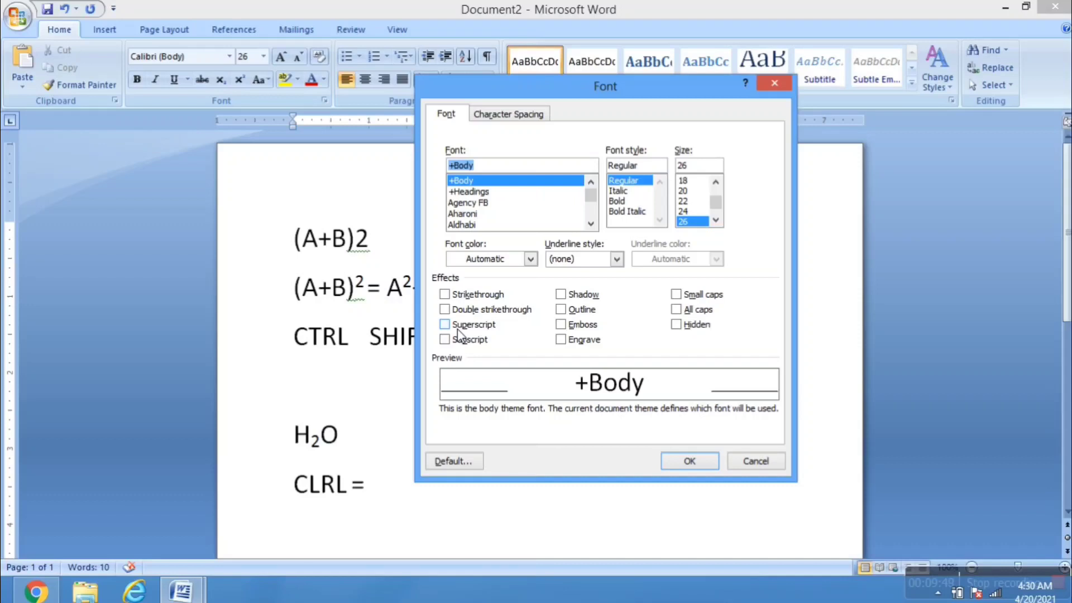
{"action": "left_click", "coordinate": [184, 592]}
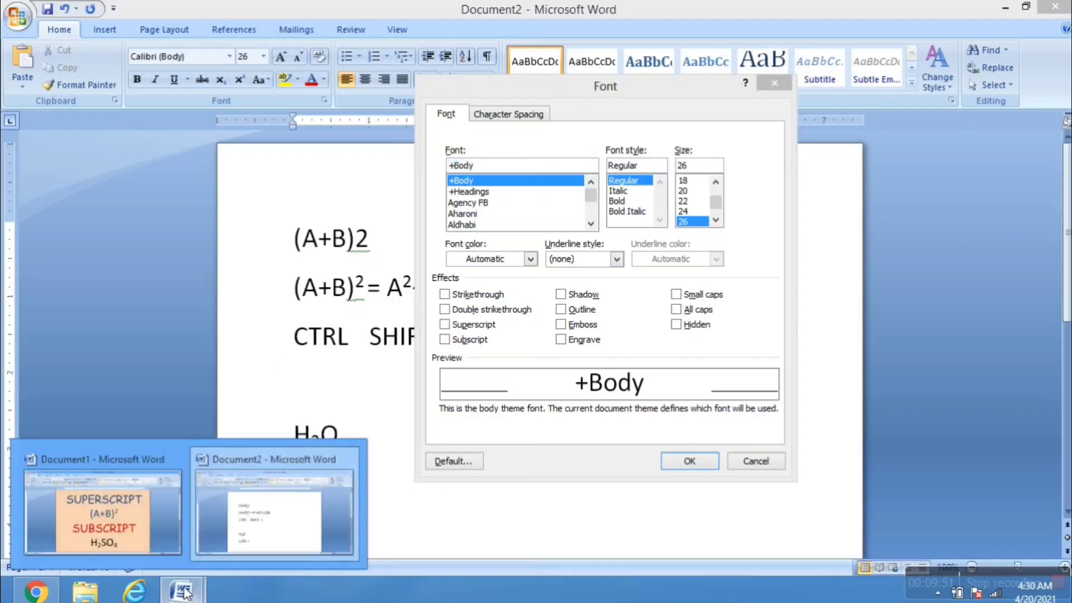
{"action": "left_click", "coordinate": [155, 524]}
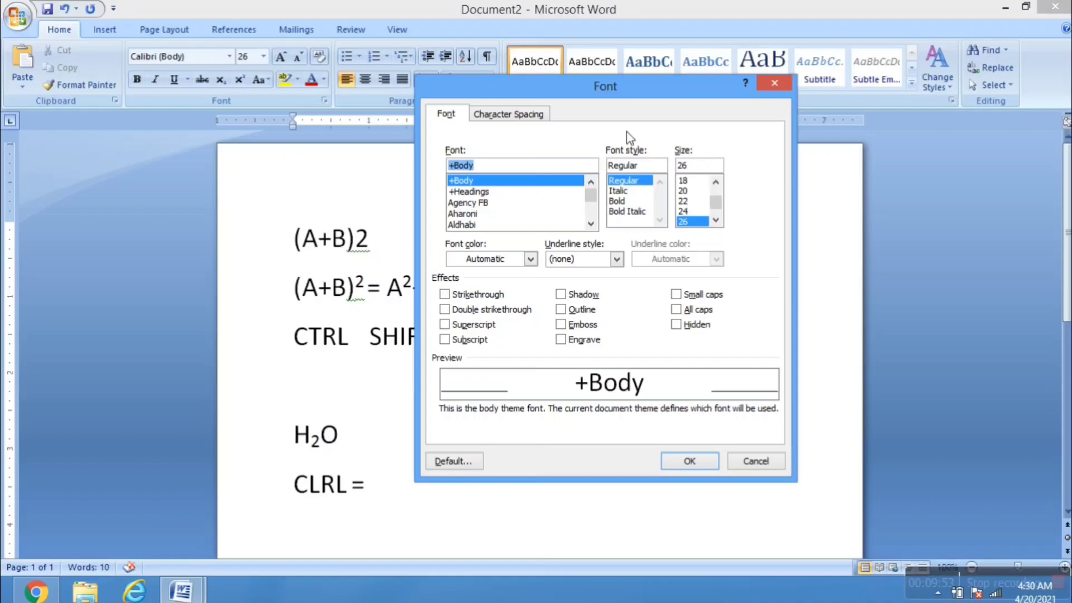
{"action": "left_click", "coordinate": [690, 459]}
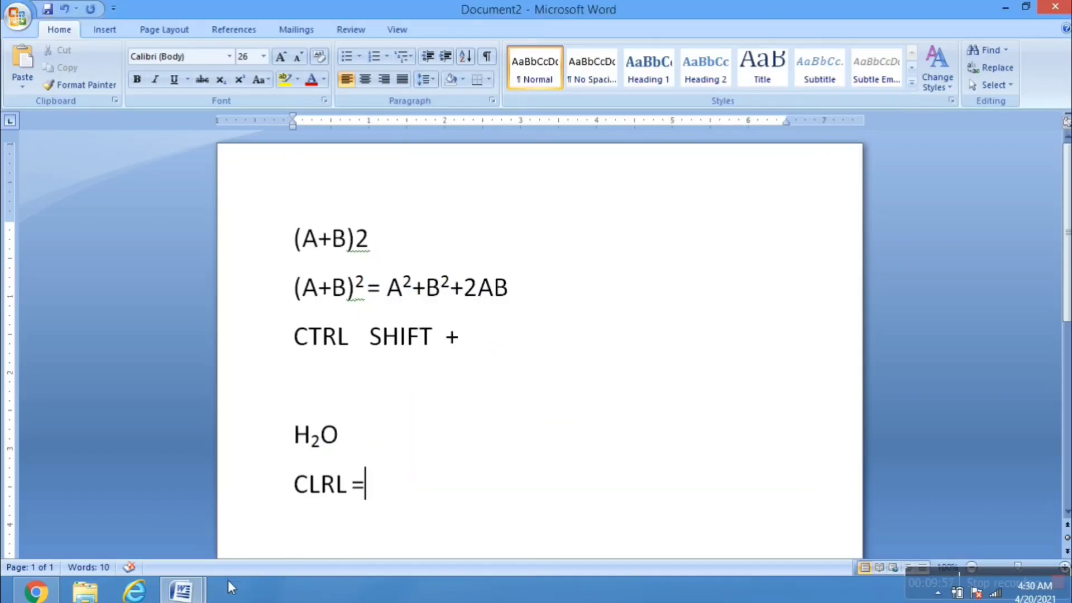
Switch to Document1 and place the cursor between the S and the O in the H₂SO₄ formula.
{"action": "mouse_move", "coordinate": [182, 591]}
{"action": "left_click", "coordinate": [133, 515]}
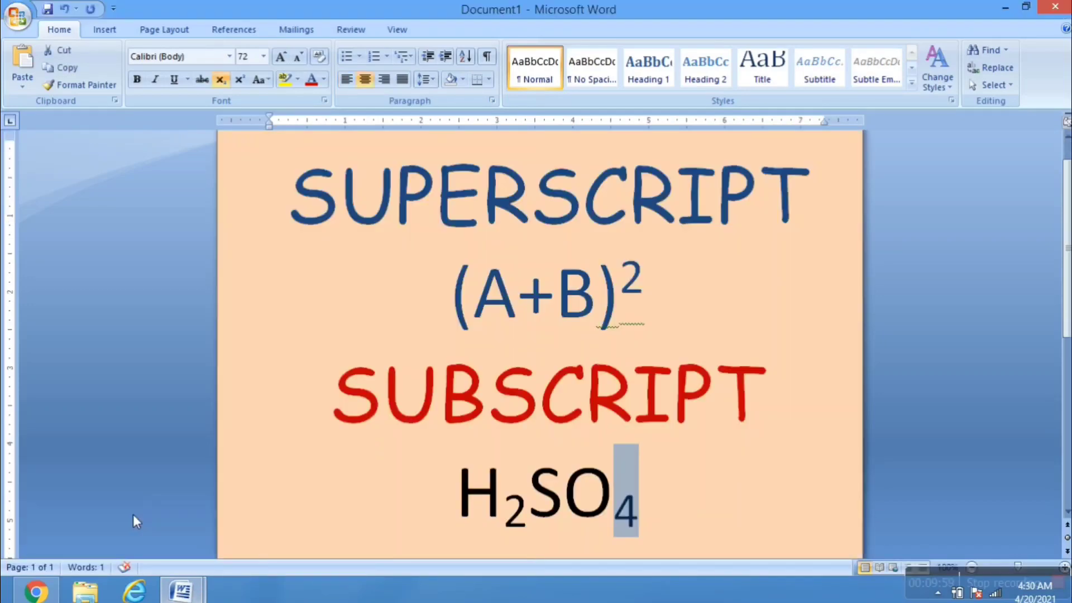
{"action": "left_click", "coordinate": [570, 508]}
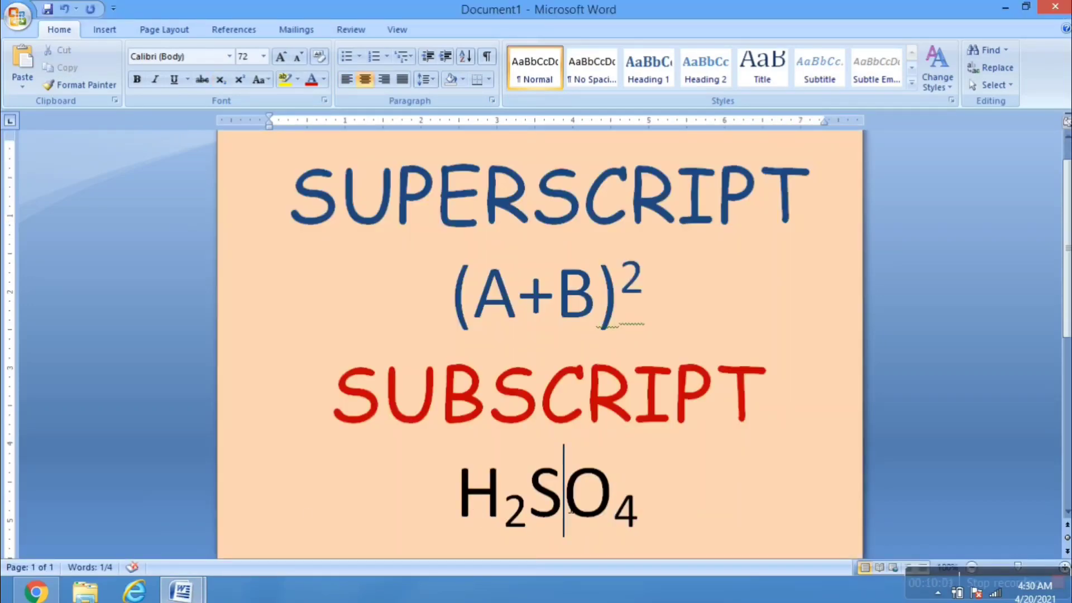